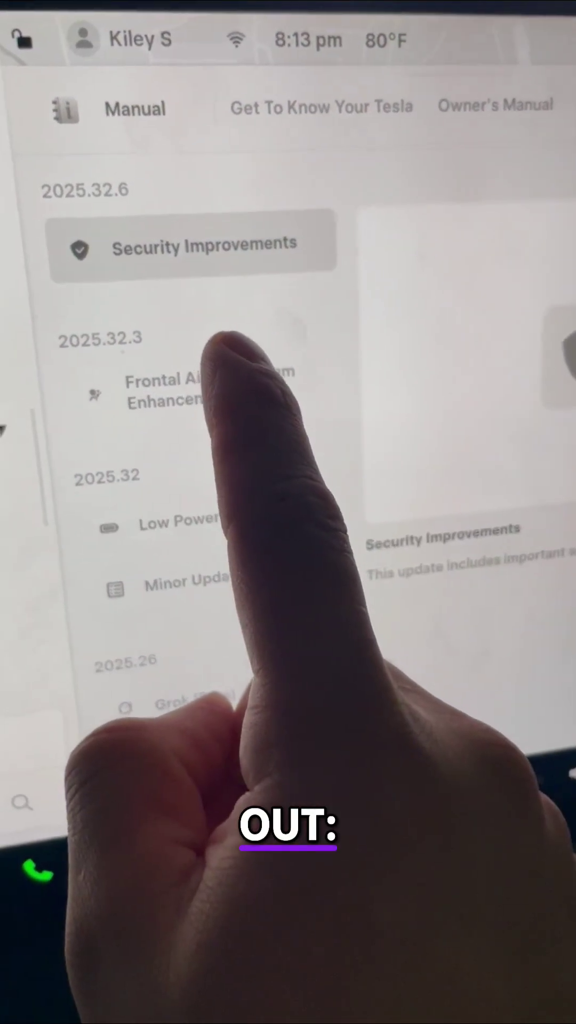
- Show the Frontal Airbag System Enhancement note from release 2025.32.3 with its description
click(216, 381)
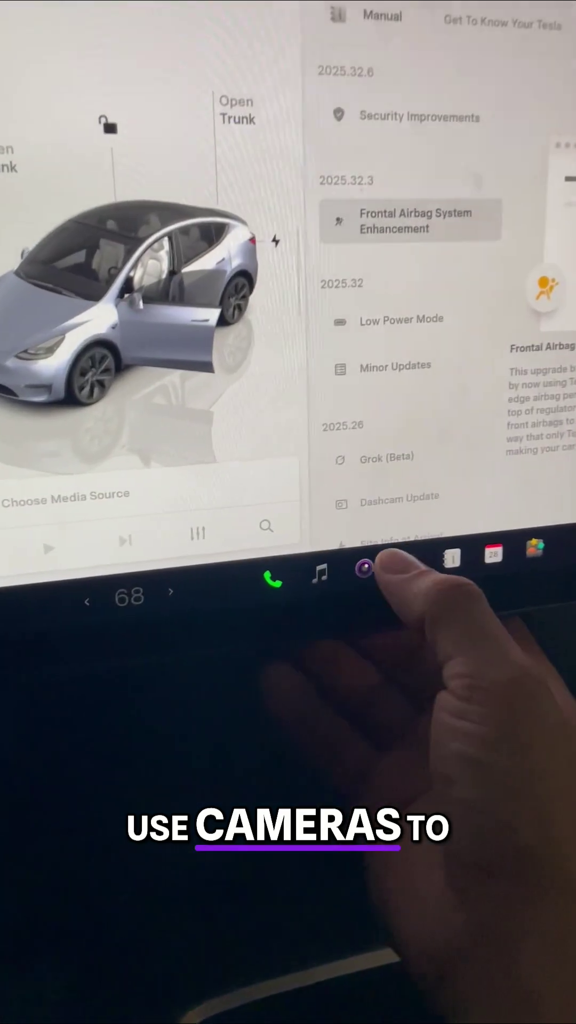
click(296, 595)
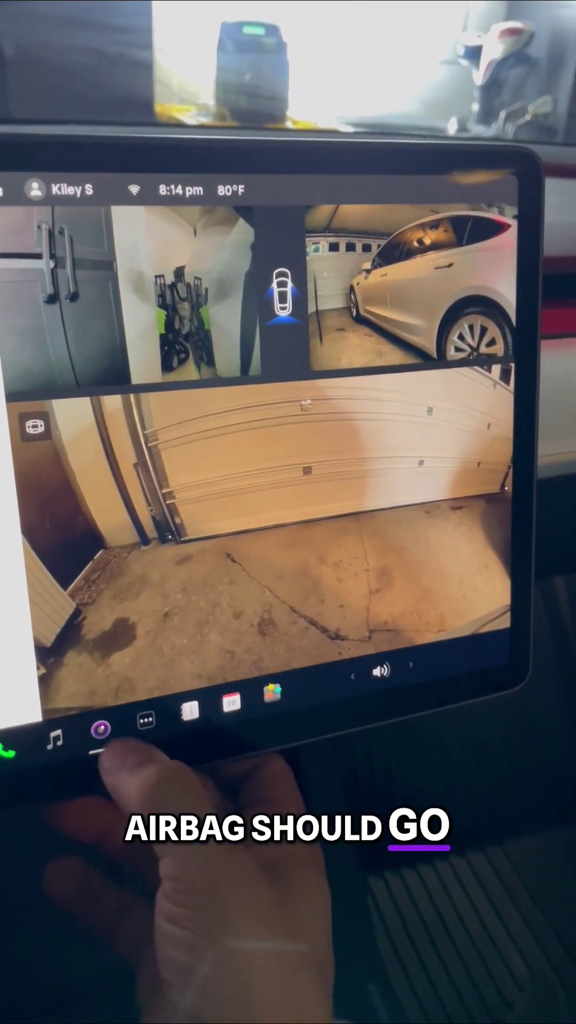
click(154, 702)
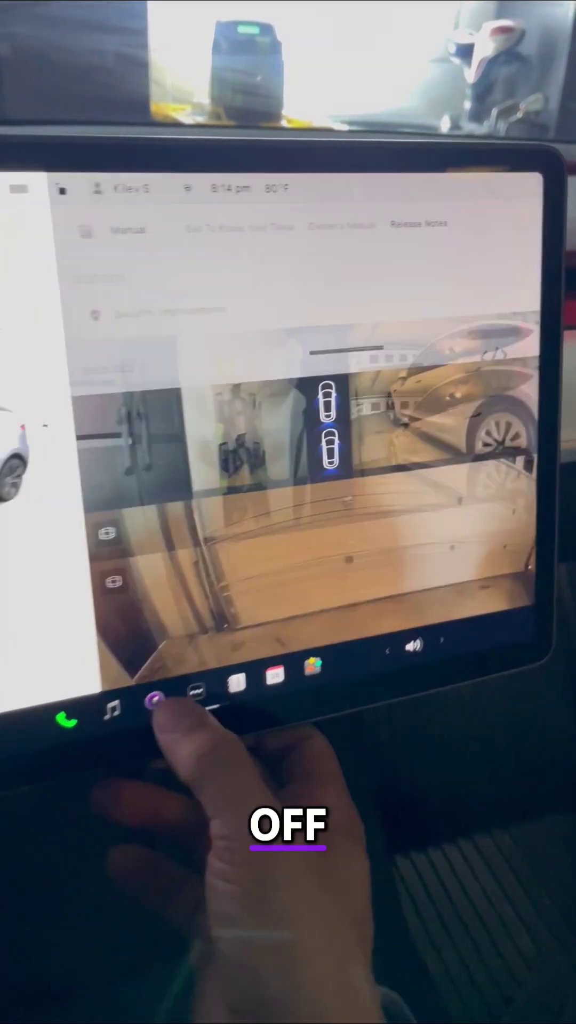